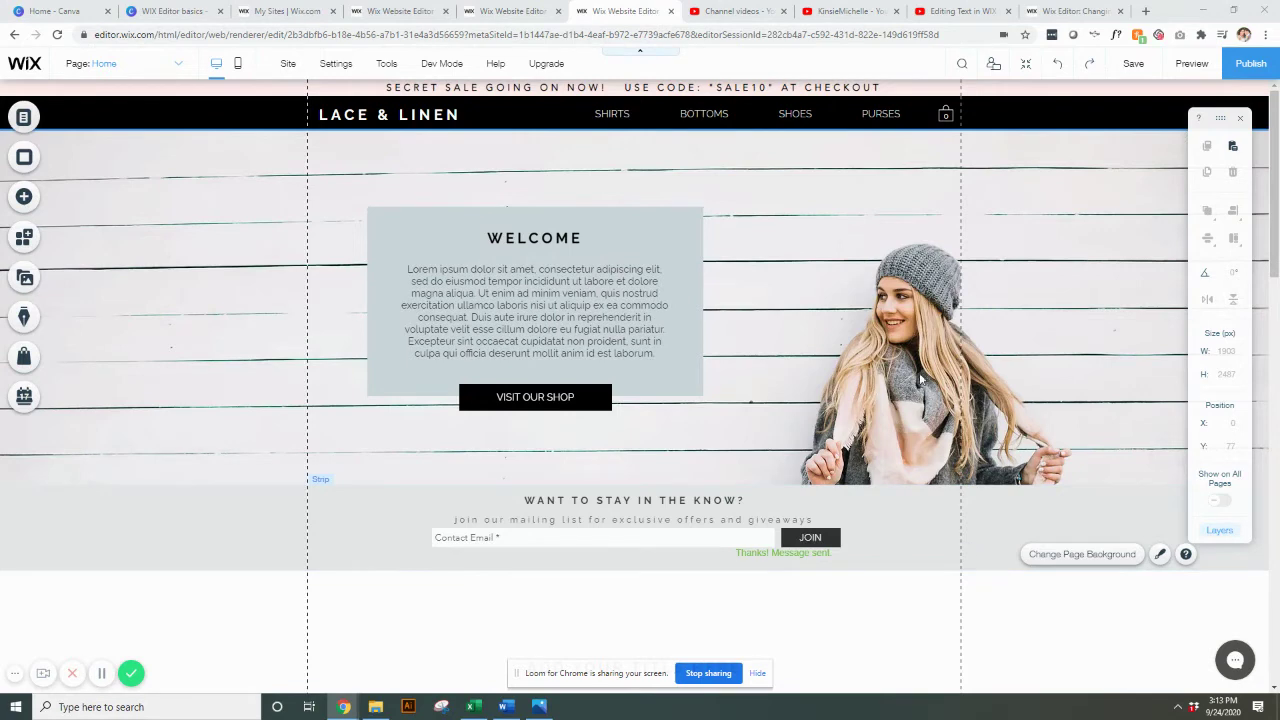
Open the store dashboard's Collections page listing All Products, Sale and Shop
left_click(24, 364)
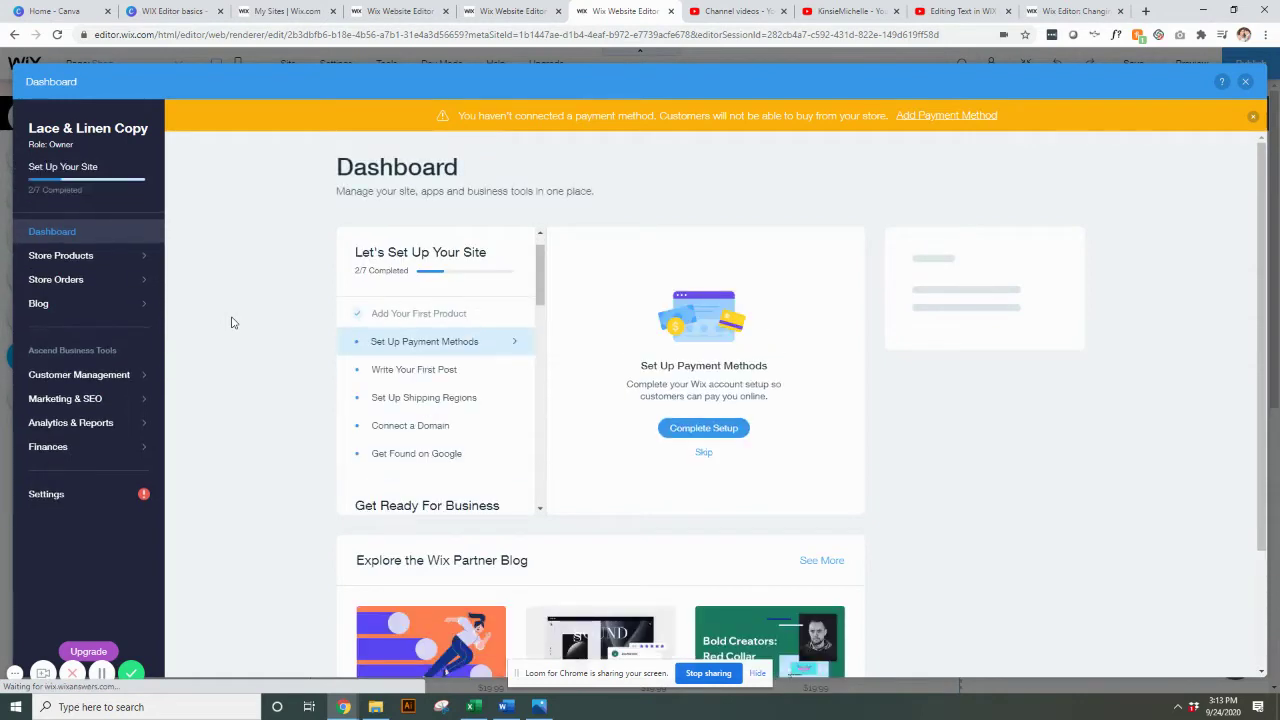
mouse_move(136, 265)
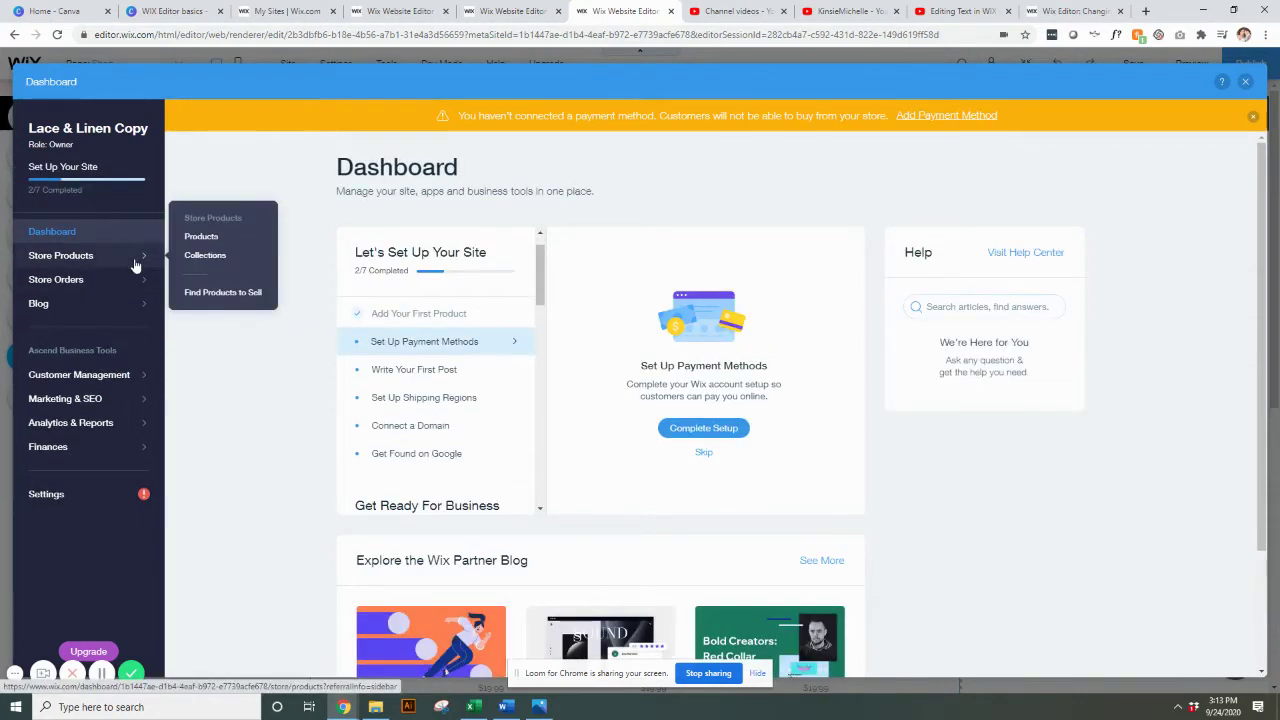
left_click(203, 257)
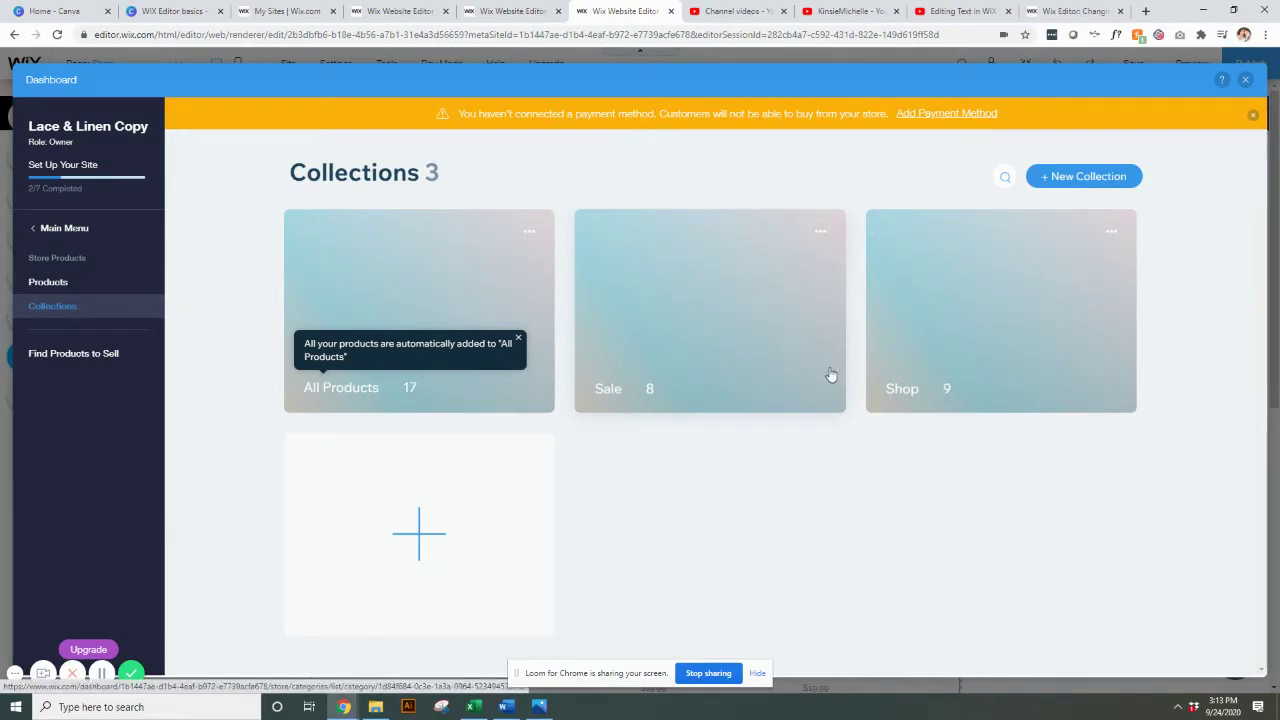
Open the Sale collection for editing from its card's options menu
left_click(820, 233)
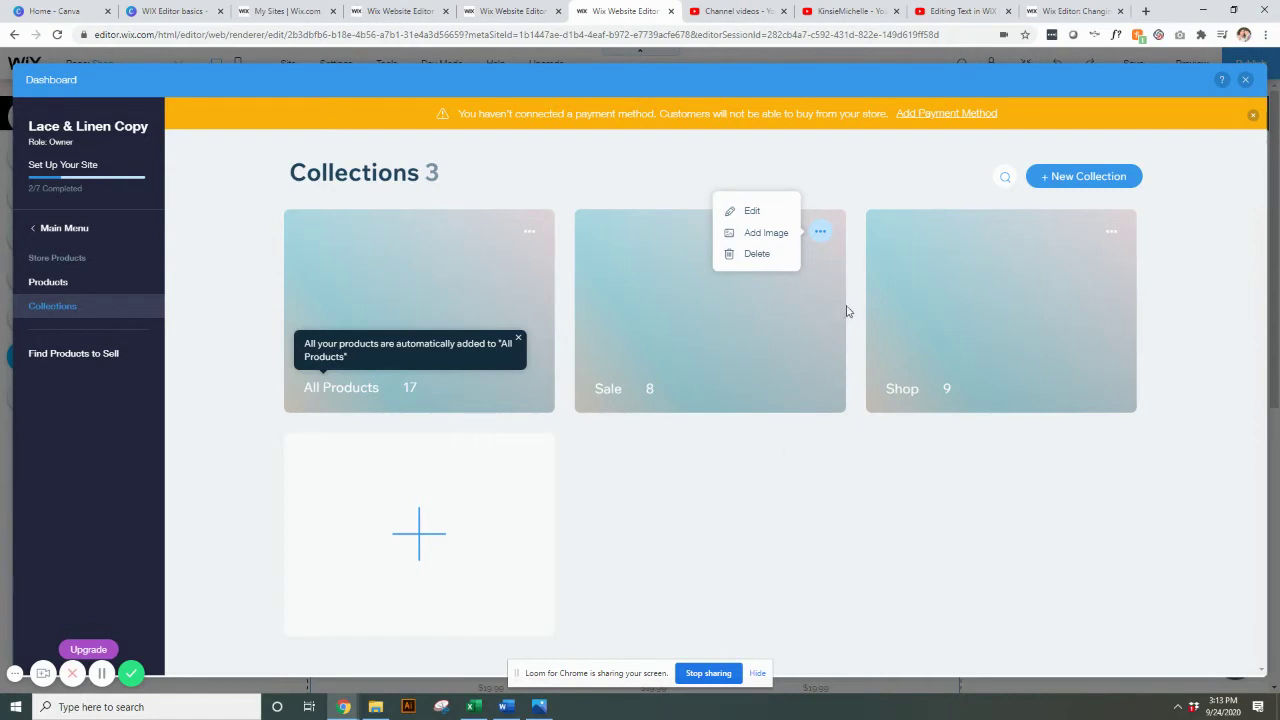
left_click(752, 214)
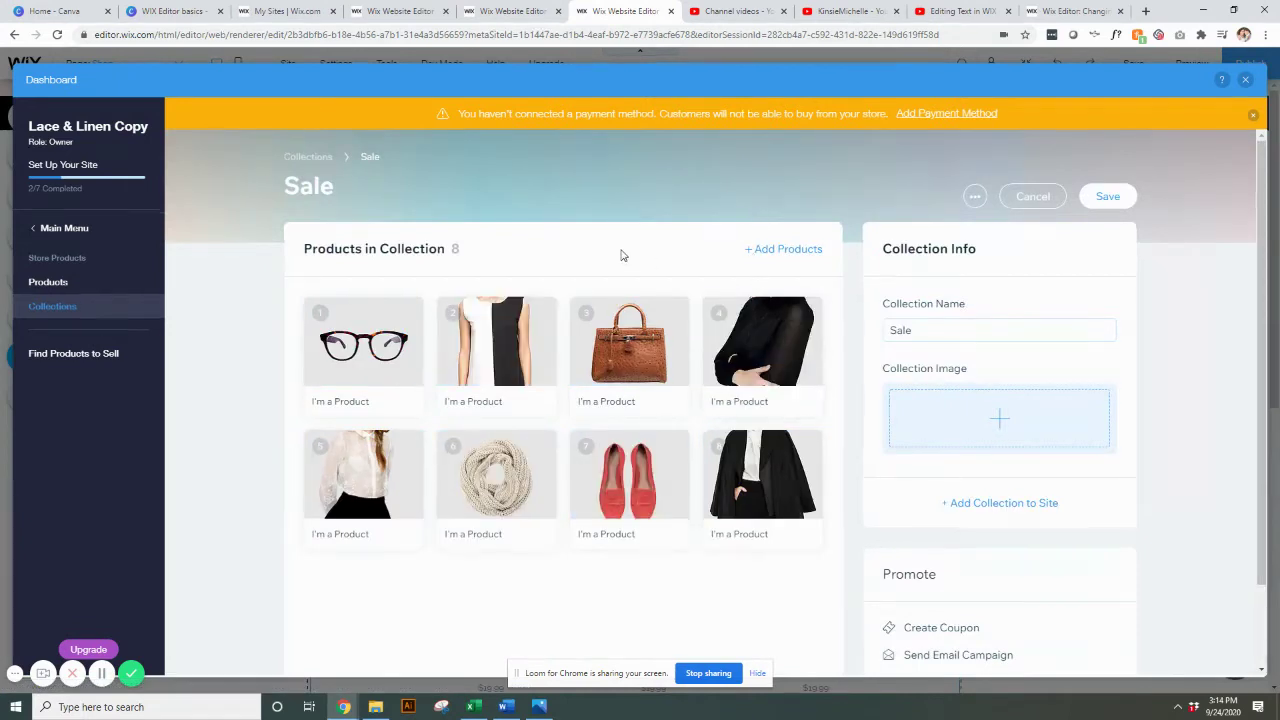
scroll(617, 265, "down", 2)
scroll(680, 330, "up", 1)
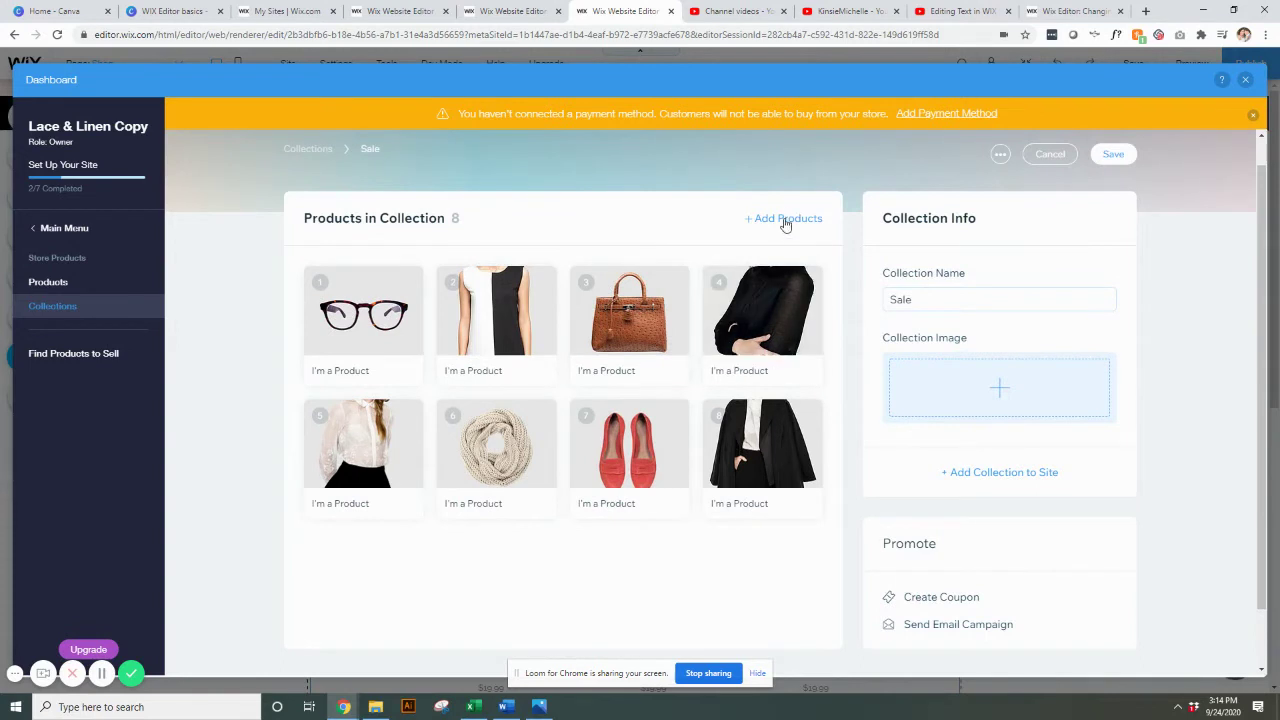
Drag the black long-sleeve top into the second slot of the Sale collection
mouse_move(790, 330)
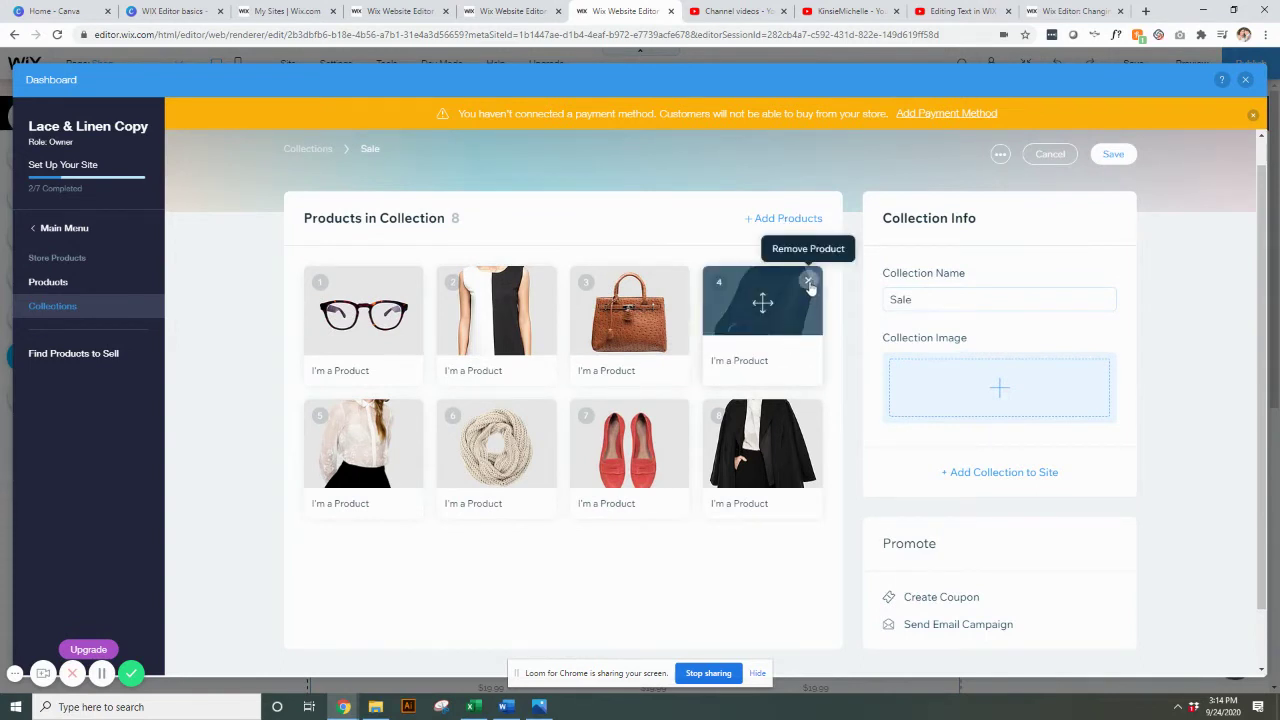
left_click_drag(763, 300, 420, 302)
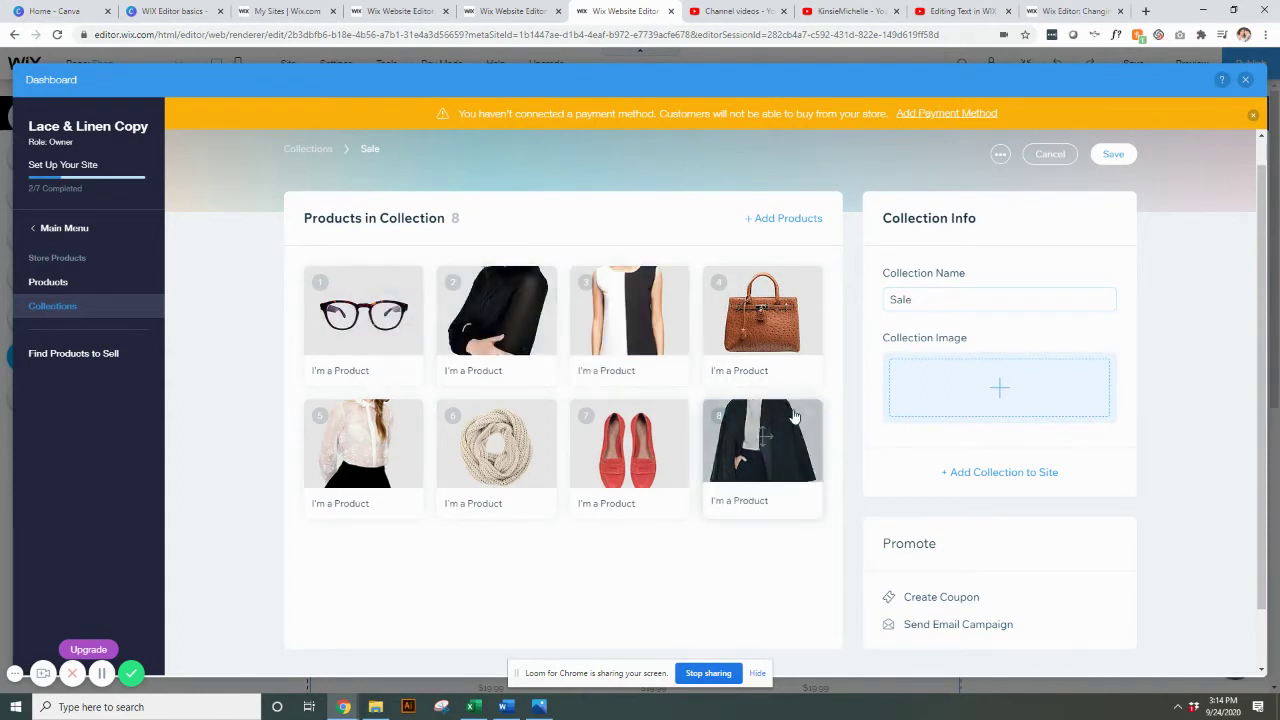
left_click(921, 301)
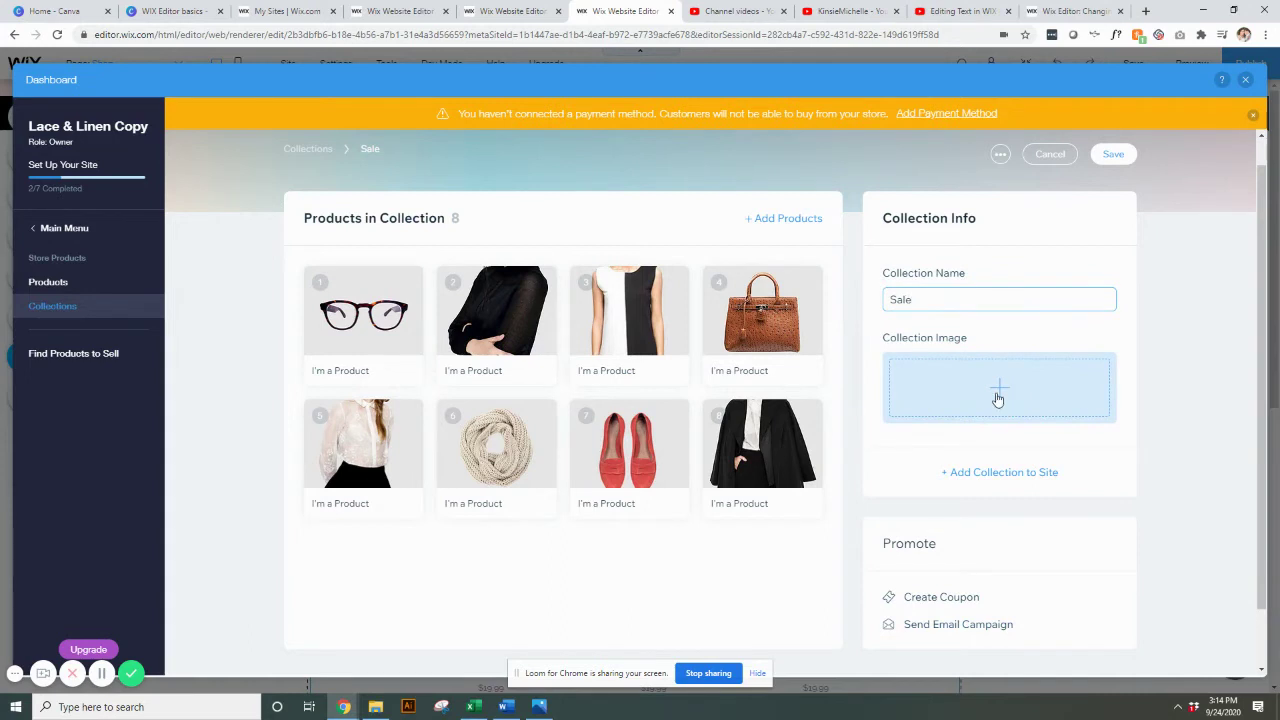
scroll(1141, 451, "down", 1)
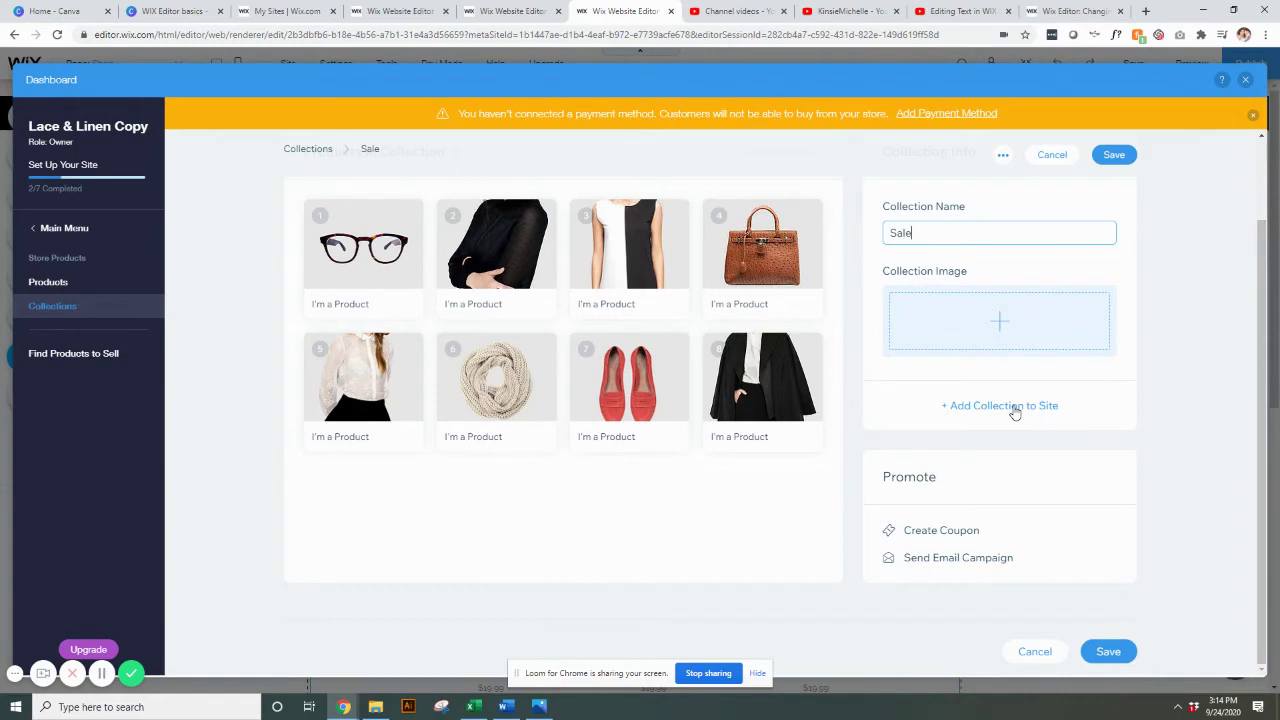
Save the Sale collection and add it to the site on a new page named 'Sale'
left_click(1016, 406)
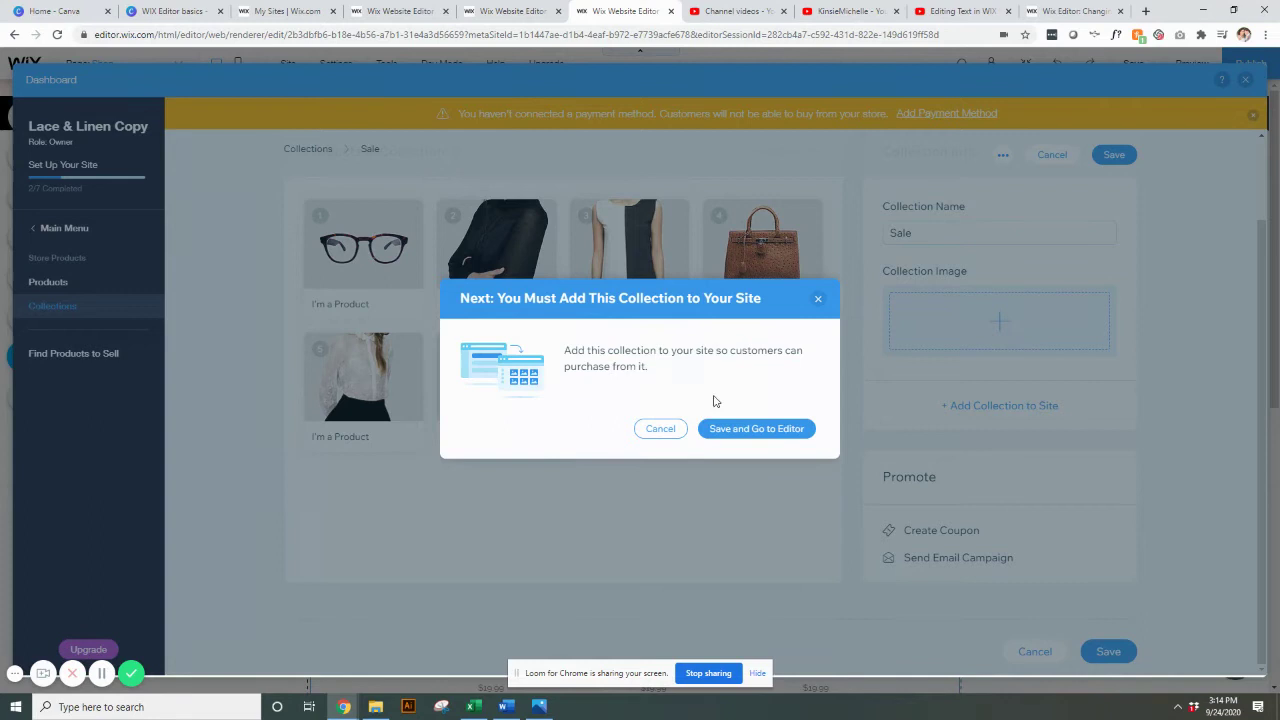
left_click(756, 430)
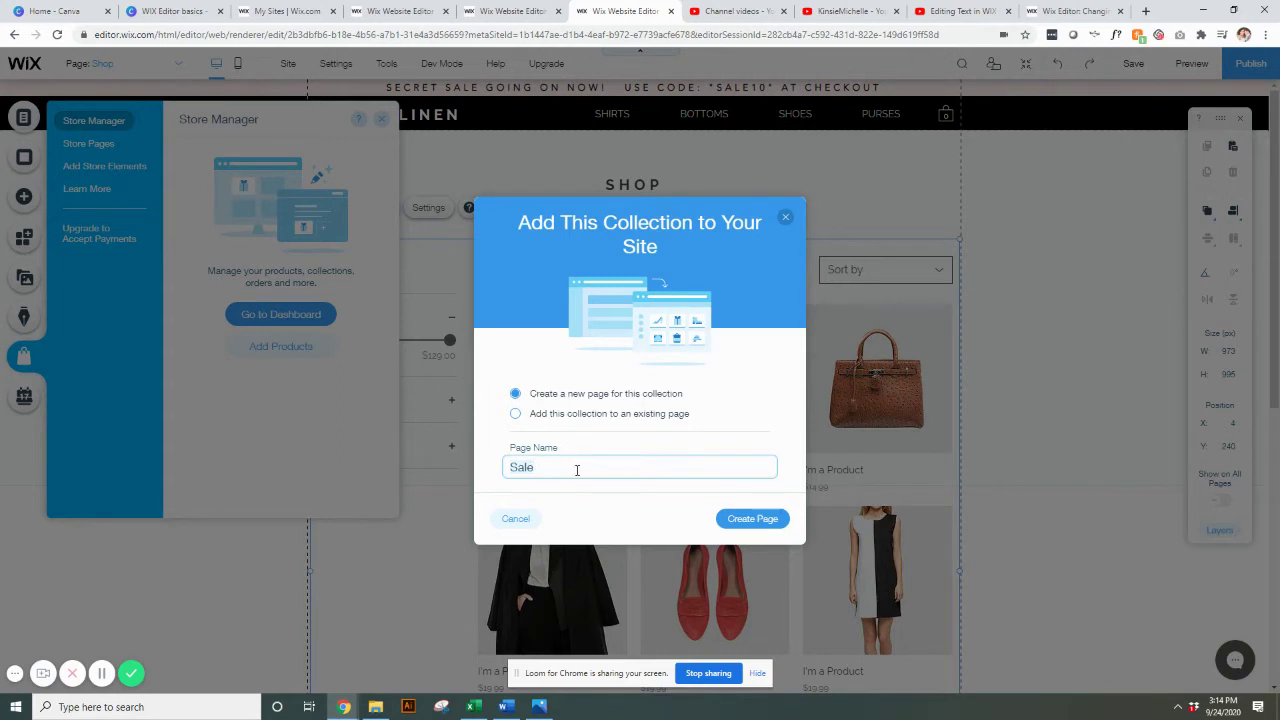
left_click(735, 518)
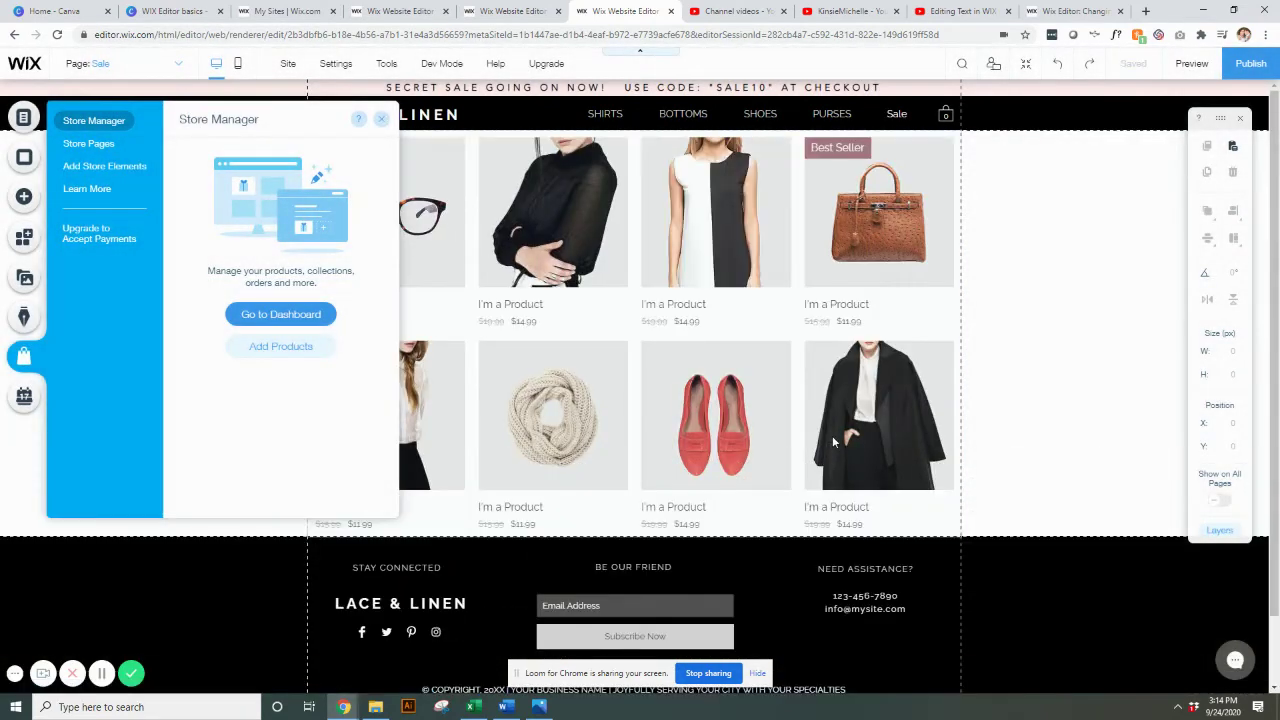
Close the store panel and move the Sale page up under JEWELRY in Menus & Pages
left_click(687, 277)
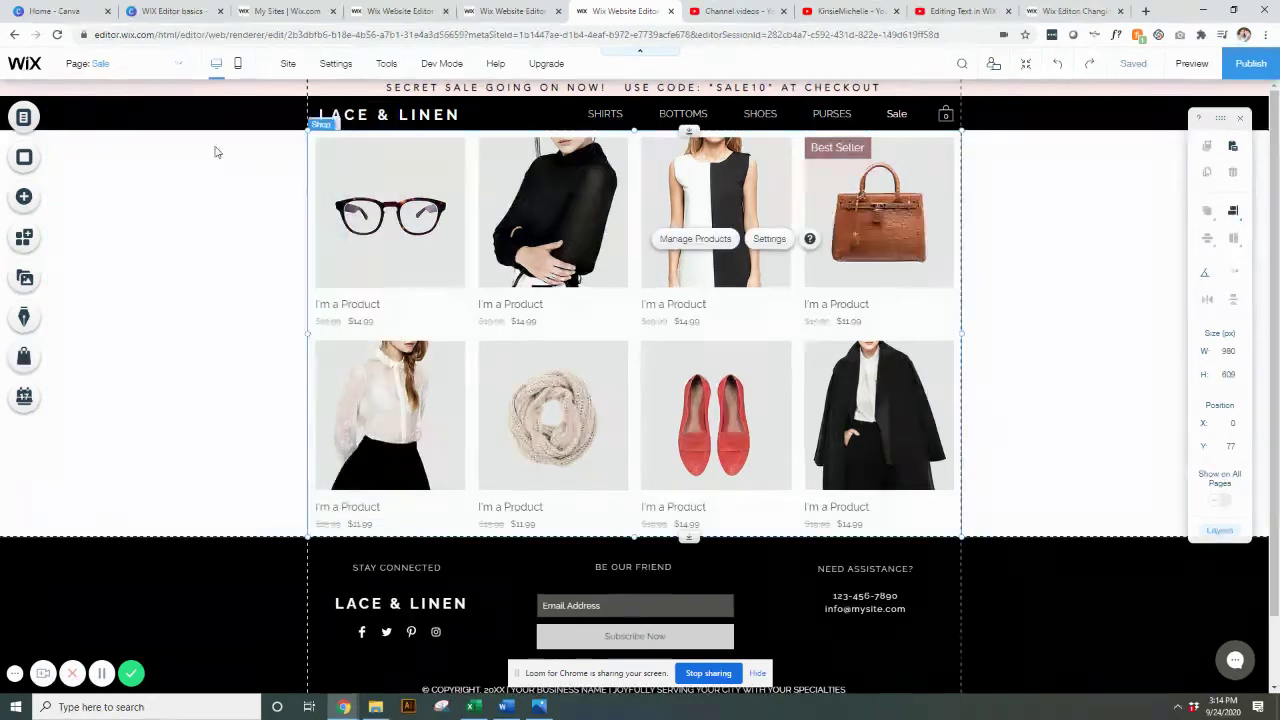
left_click(20, 118)
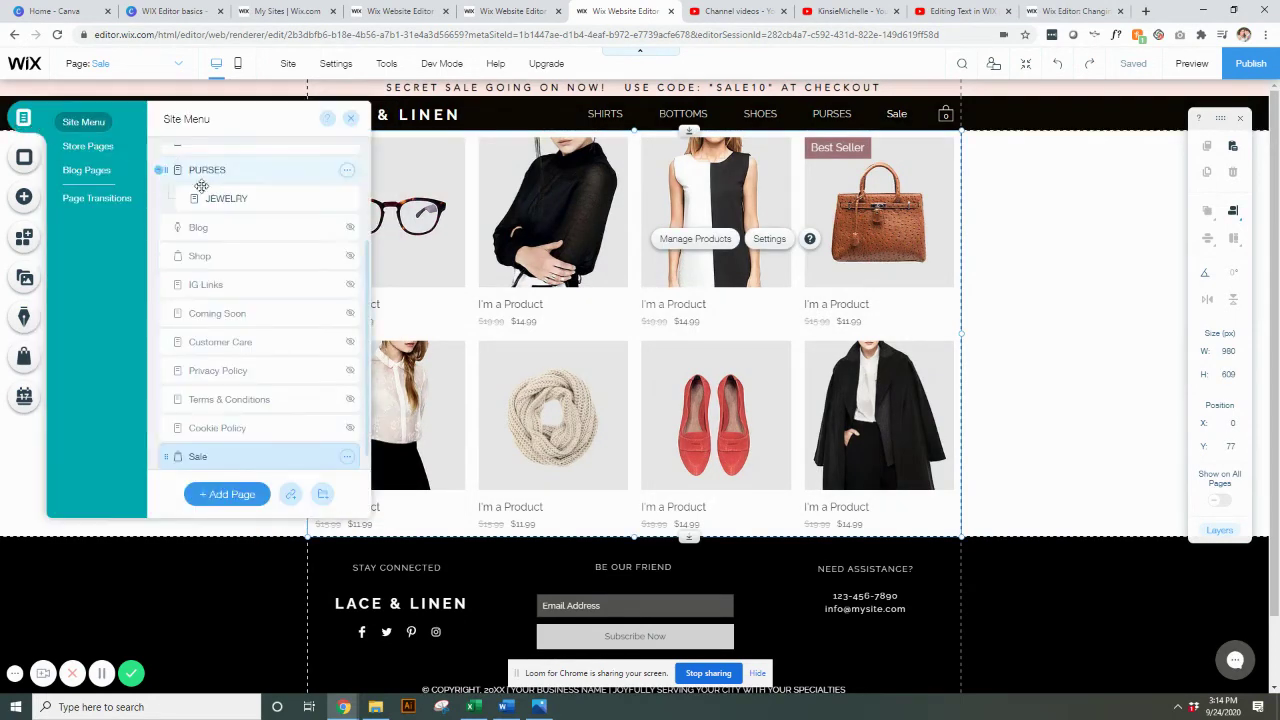
scroll(191, 452, "down", 1)
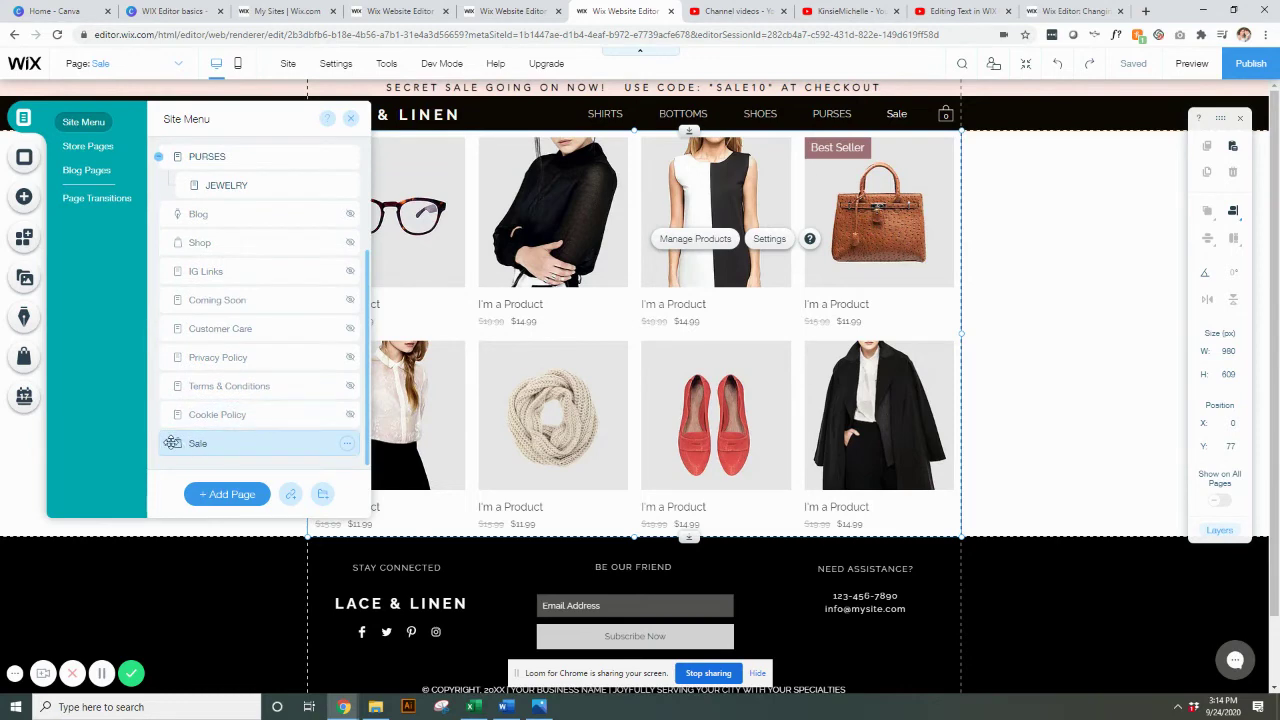
left_click_drag(268, 446, 255, 214)
scroll(262, 262, "up", 1)
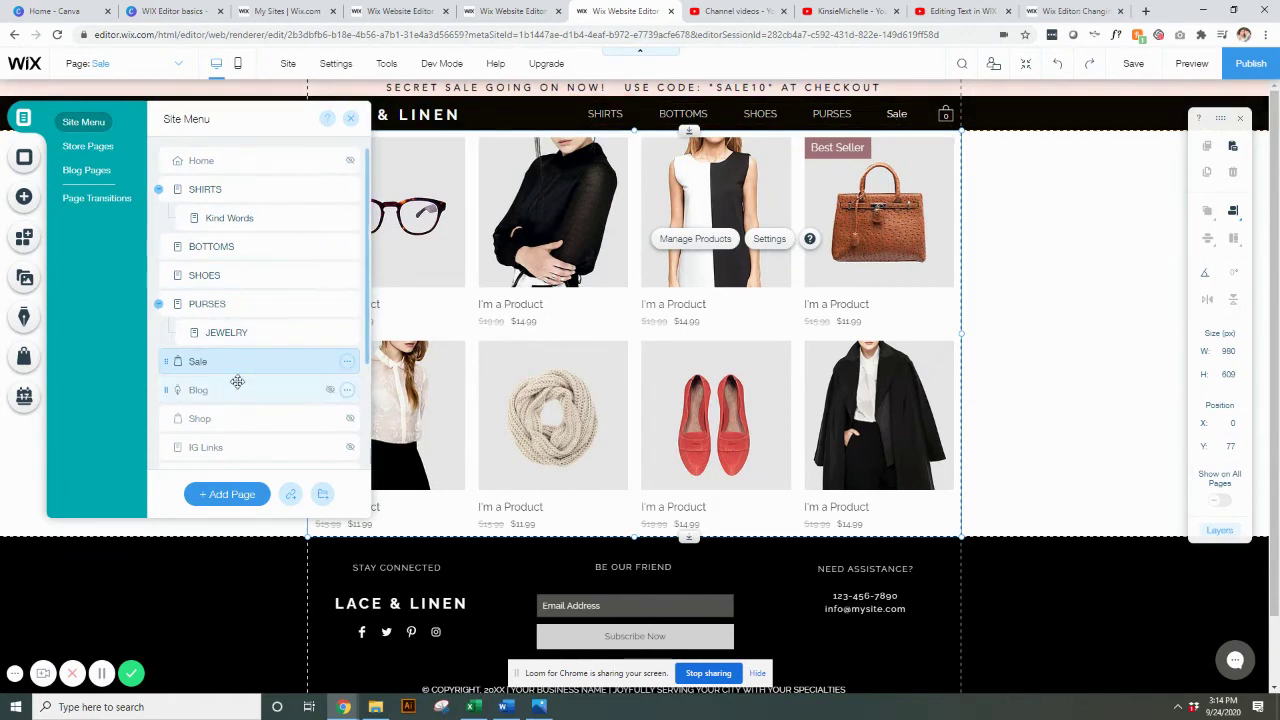
Hide the Sale page from the site menu, then show it again
left_click(346, 362)
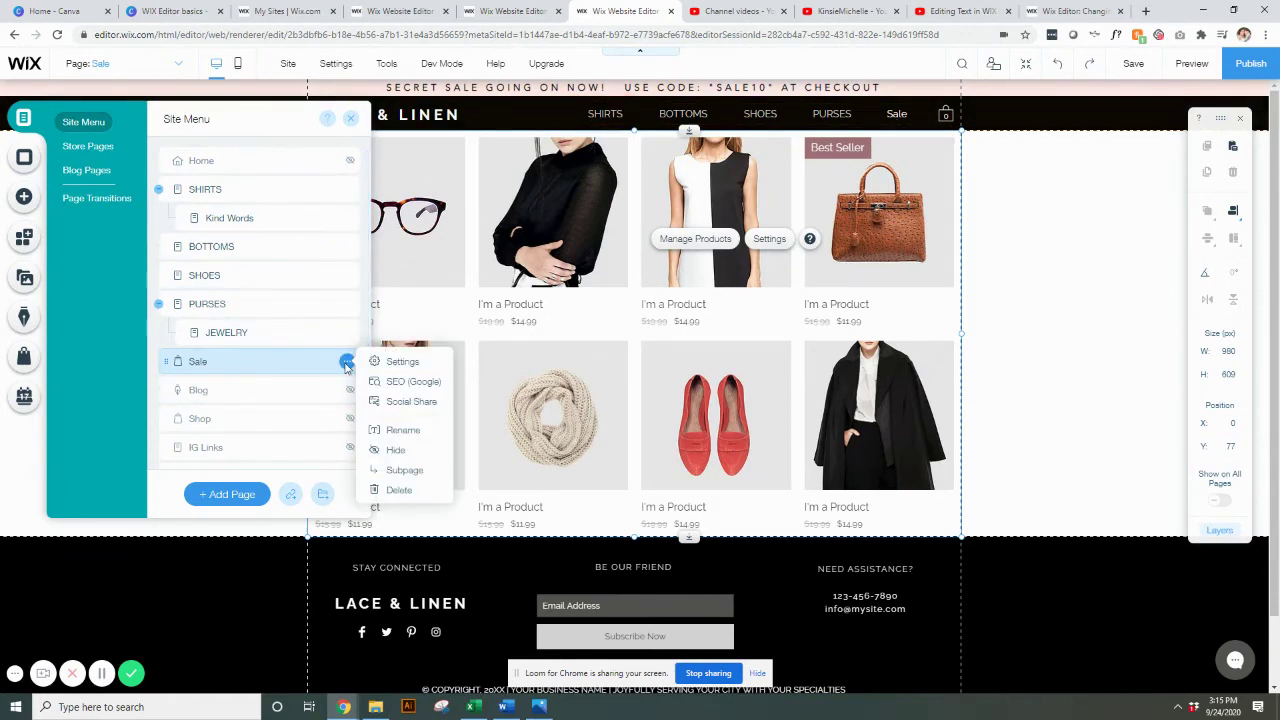
left_click(395, 449)
left_click(346, 360)
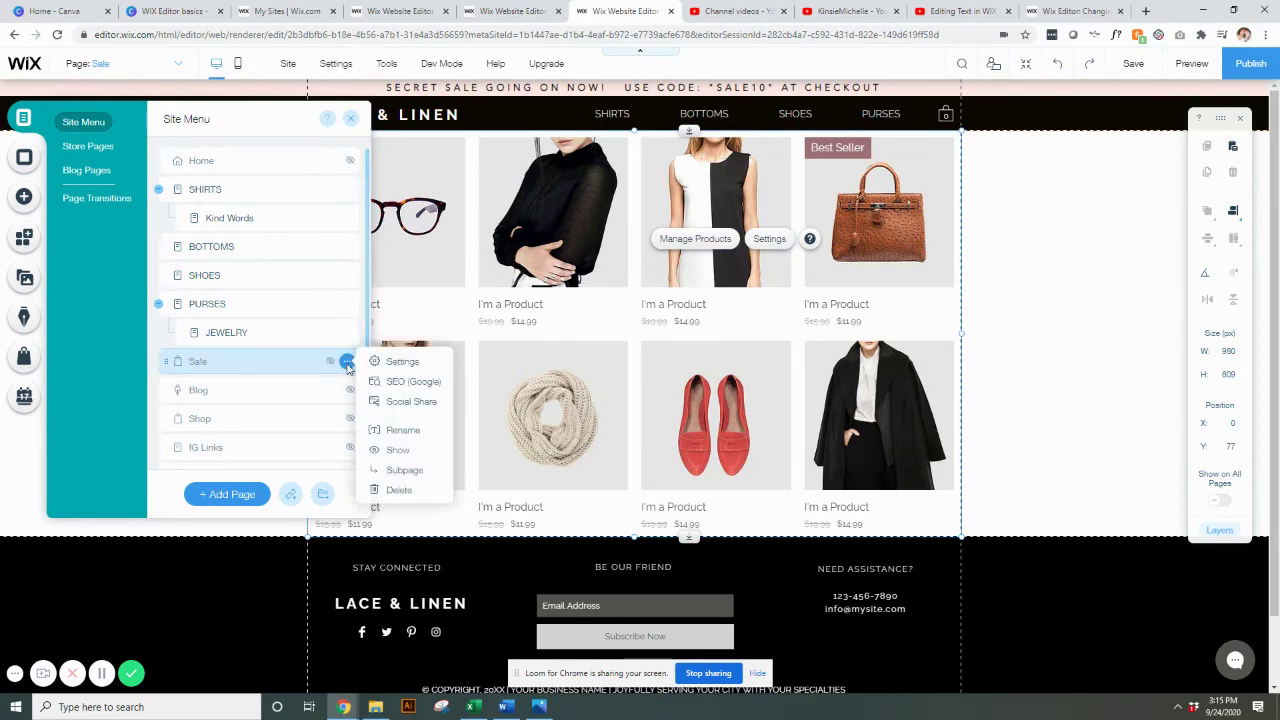
left_click(395, 449)
Make Sale a top-level page between SHOES and PURSES, check its settings, then return to the dashboard
left_click_drag(214, 369, 266, 322)
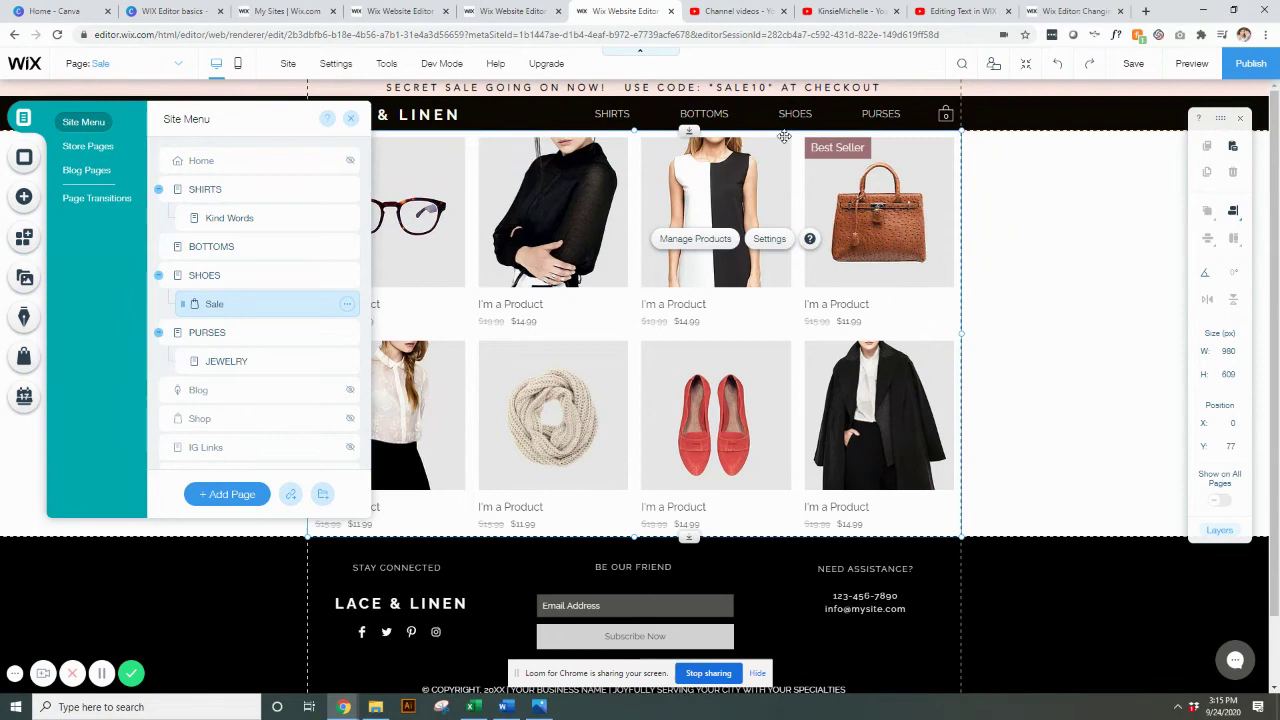
left_click_drag(231, 306, 257, 318)
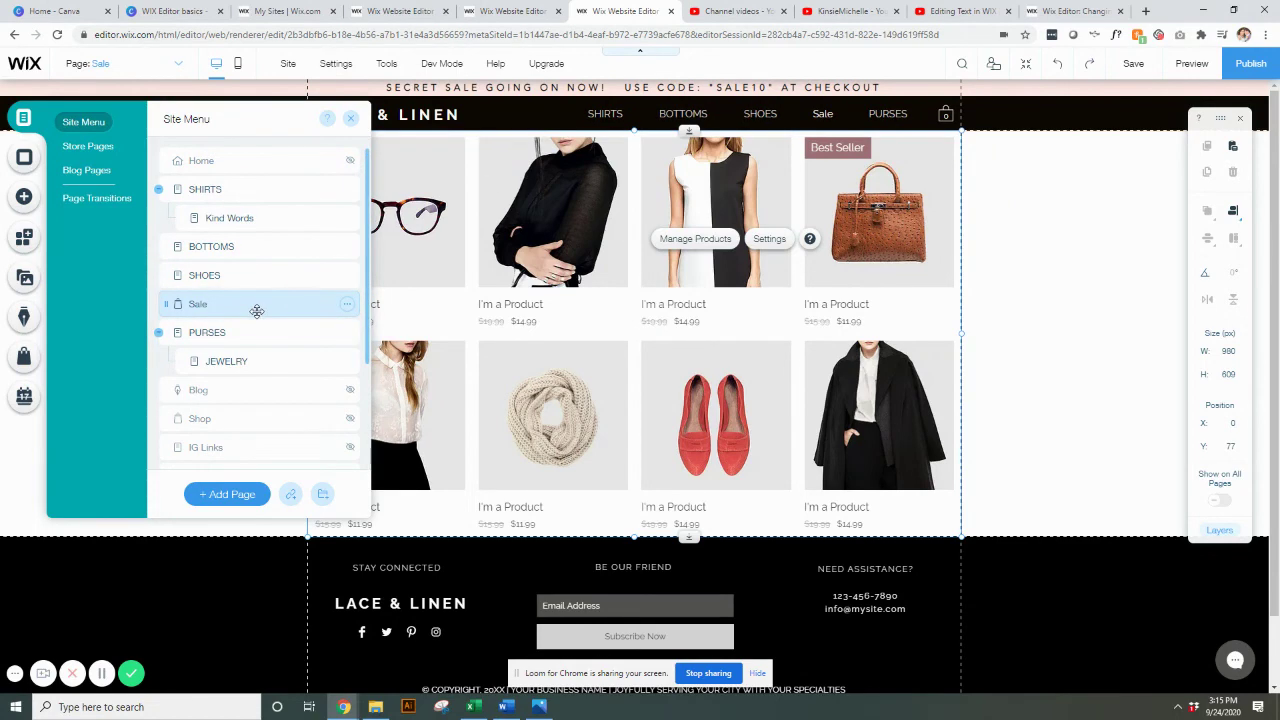
left_click(346, 304)
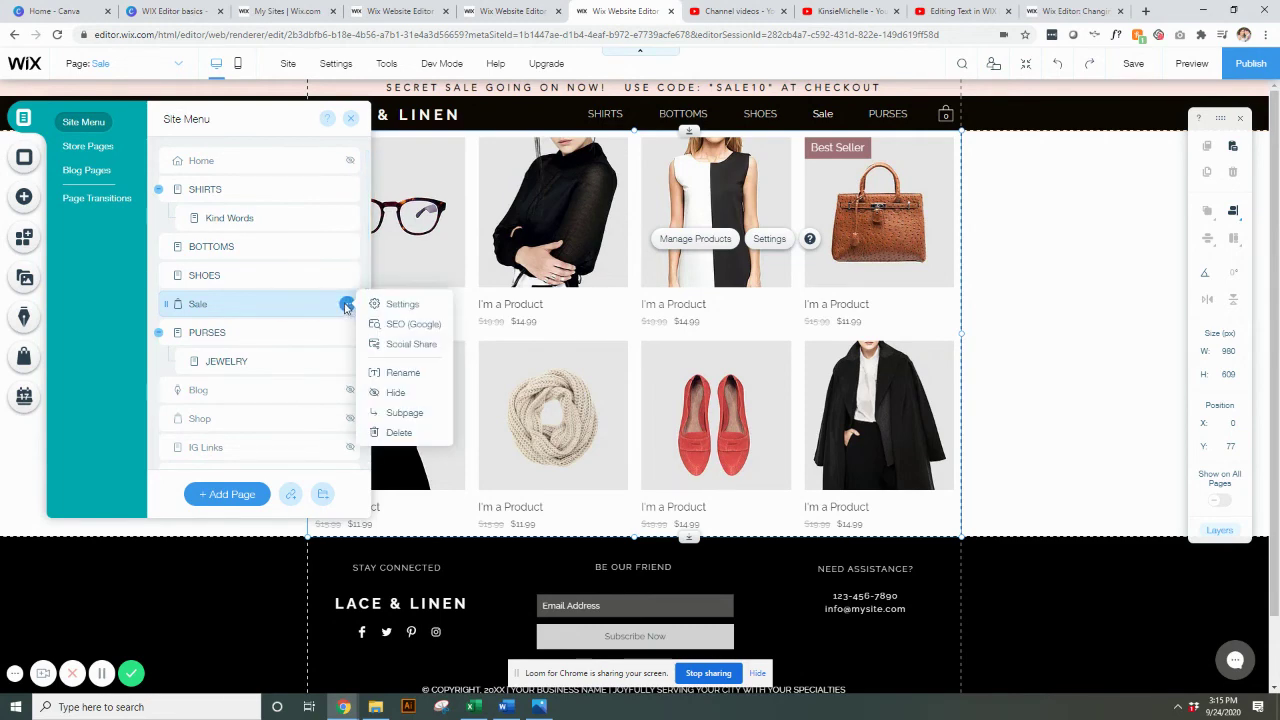
left_click(392, 306)
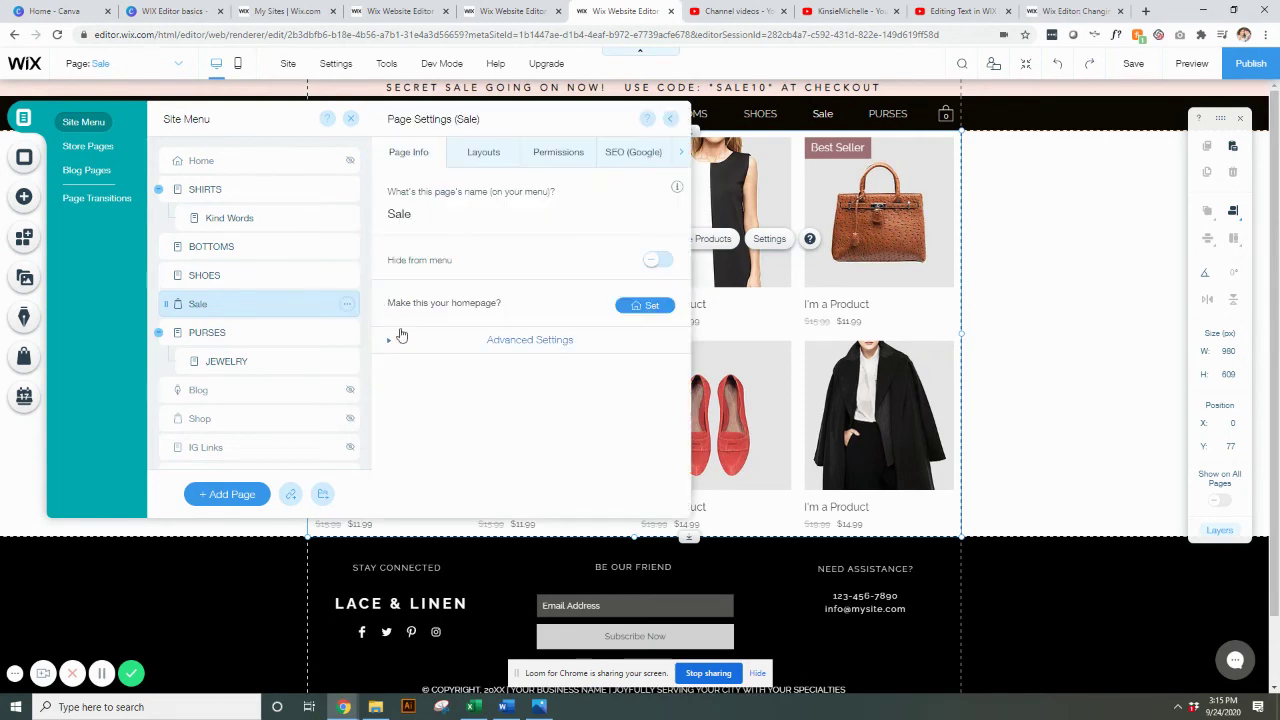
left_click(674, 121)
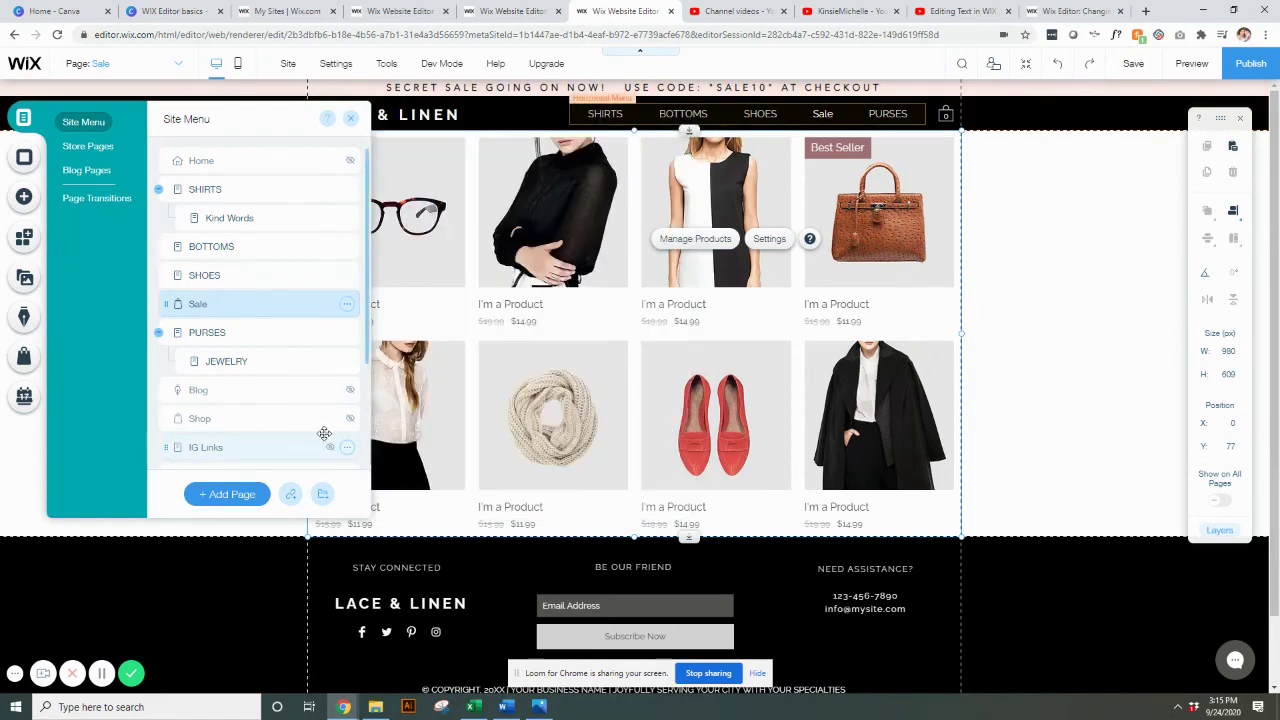
left_click(349, 121)
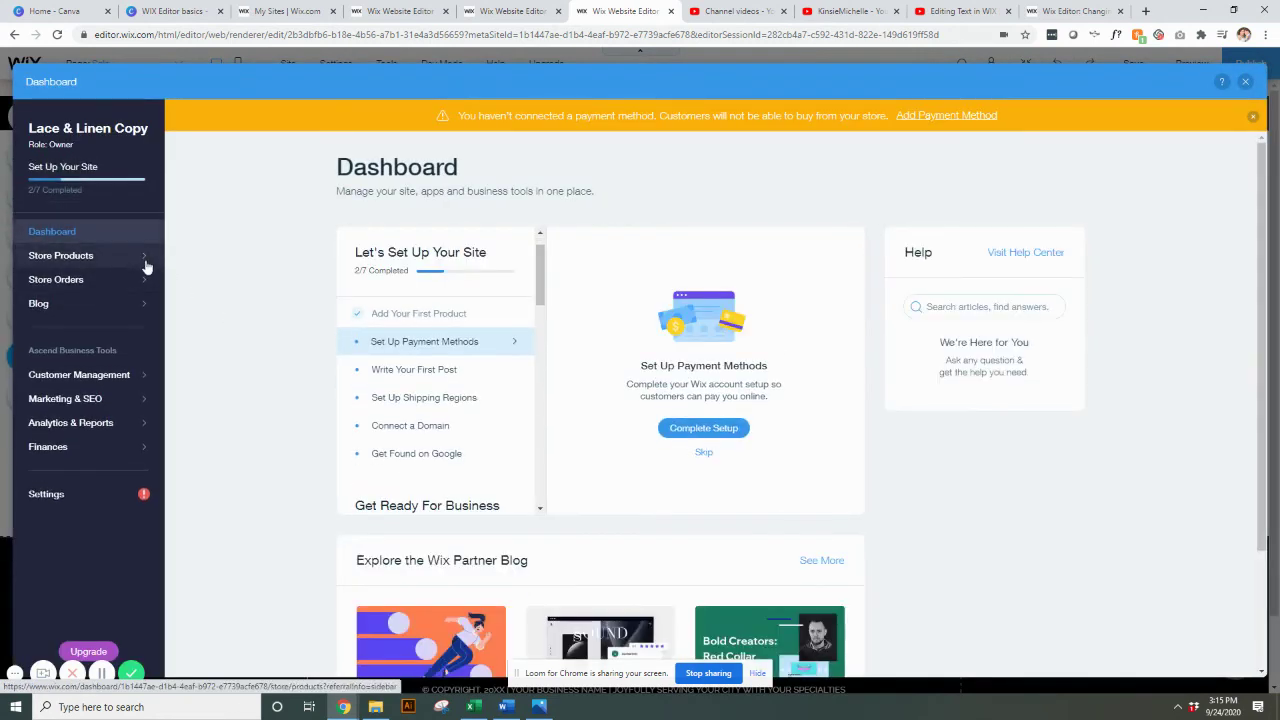
Review the Collections list again, then close the dashboard and Store Manager panel
mouse_move(146, 260)
left_click(194, 258)
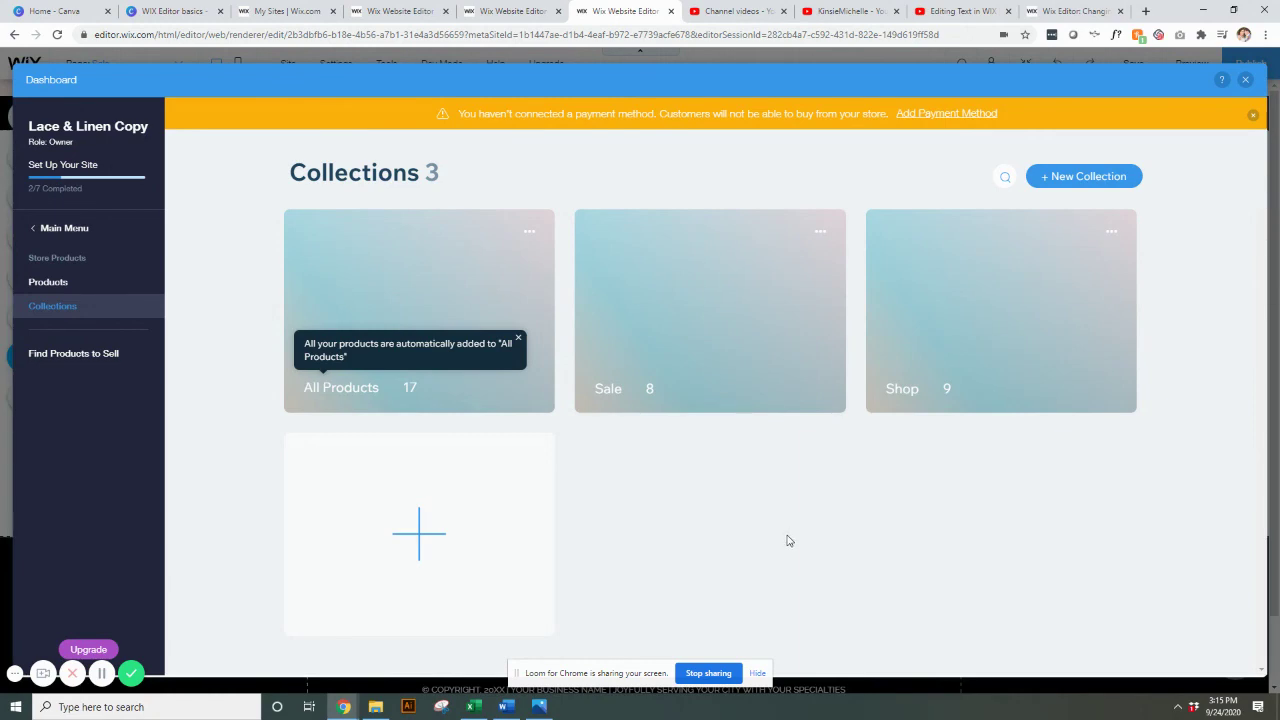
left_click(1245, 79)
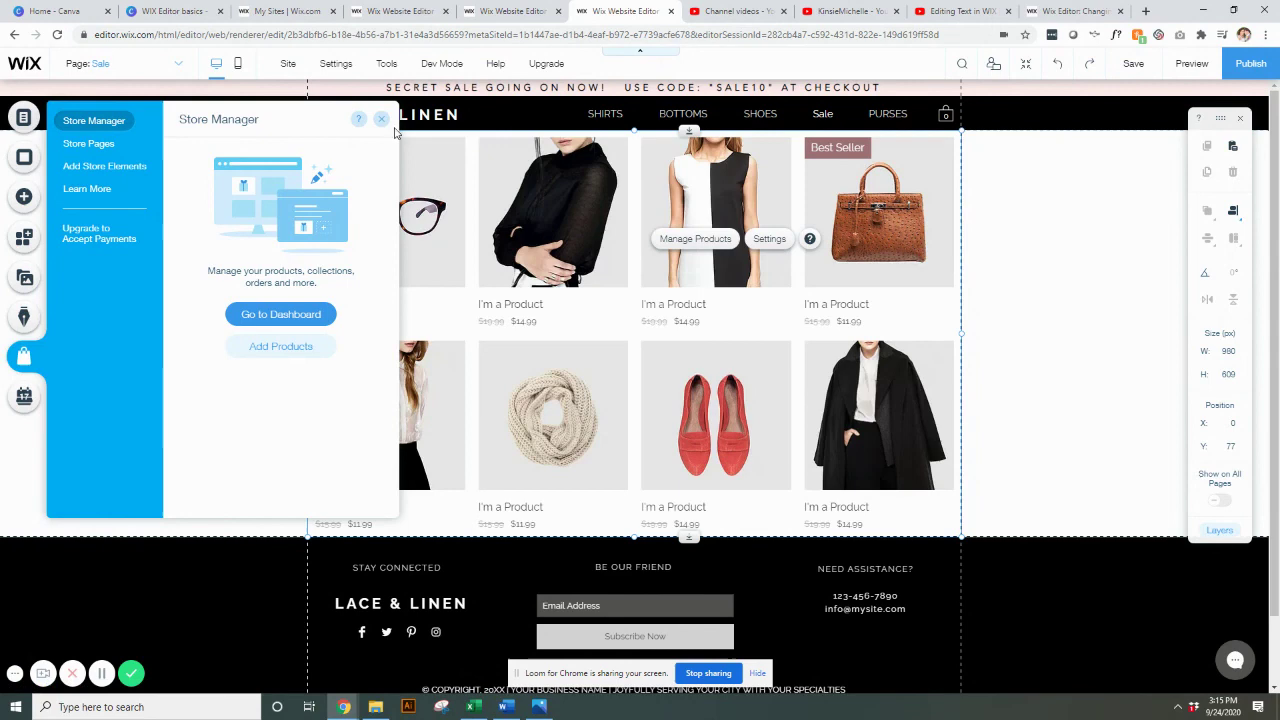
left_click(381, 119)
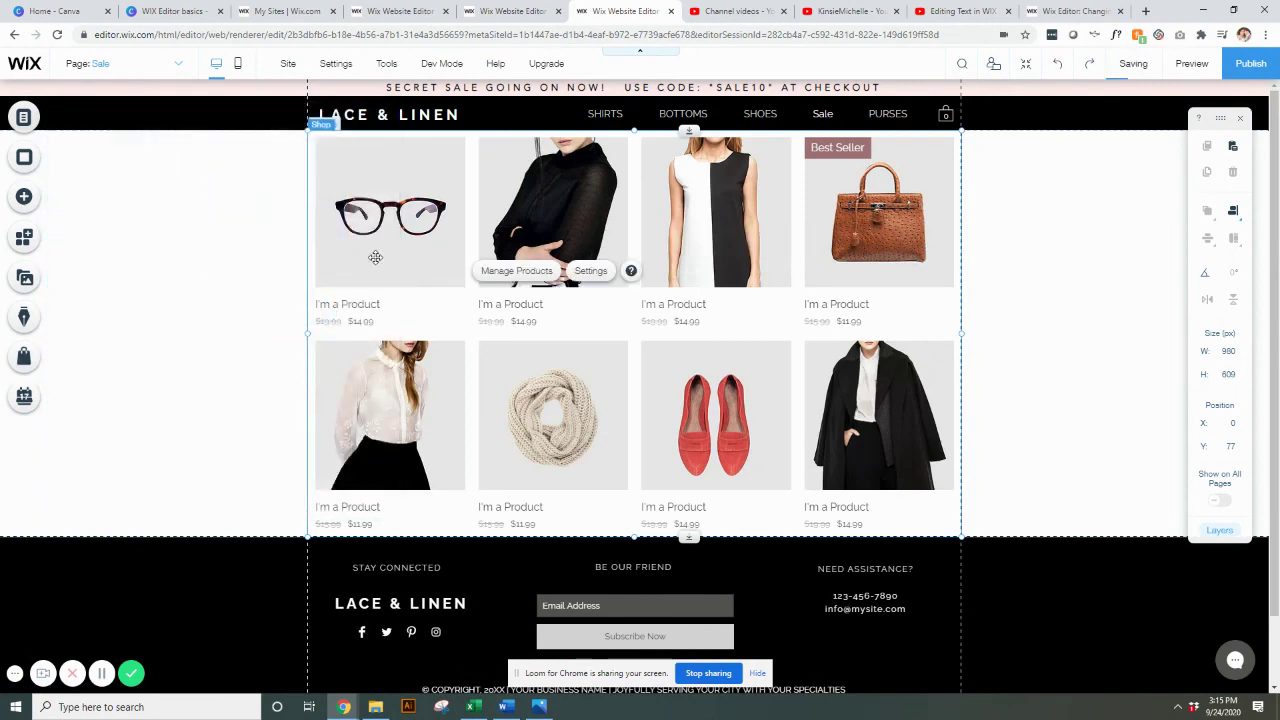